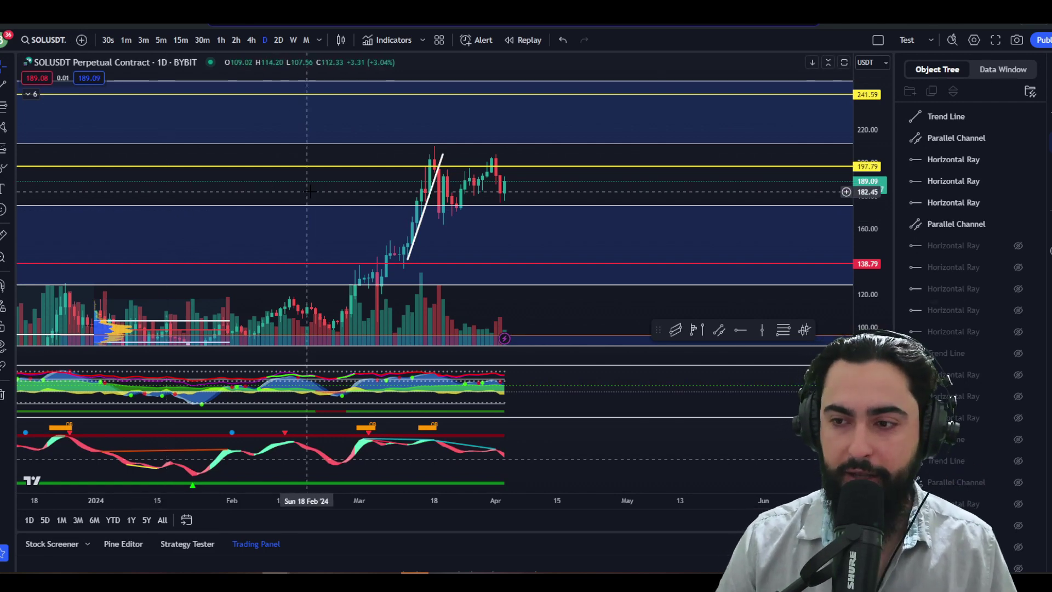
Step: Pan the SOLUSDT chart to the latest rally and draw a freehand brush stroke near its highs
drag(319, 189, 268, 191)
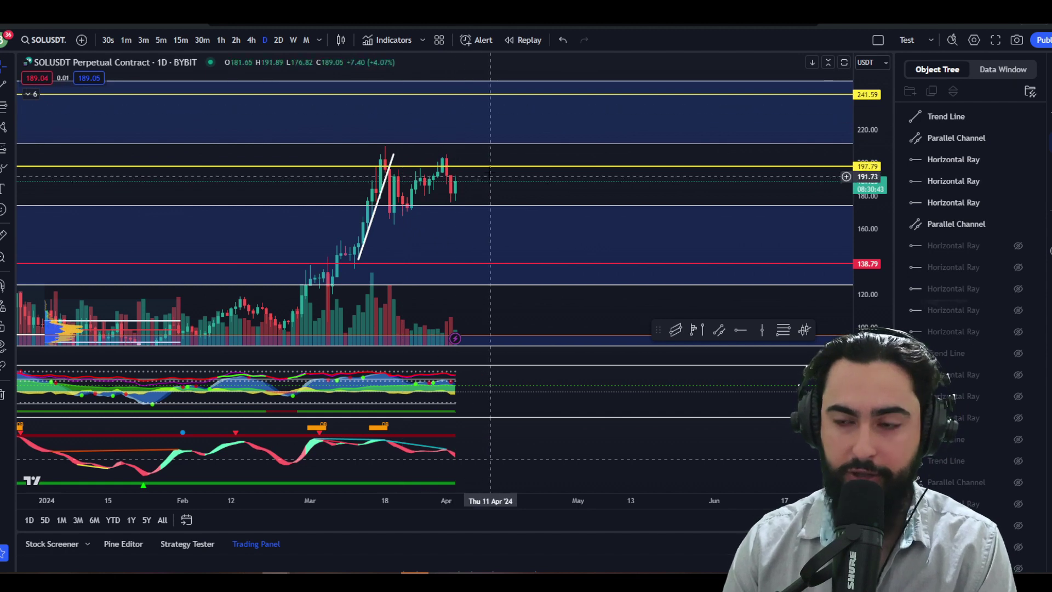
mouse_move(469, 154)
mouse_down()
mouse_move(458, 188)
mouse_move(458, 170)
mouse_up()
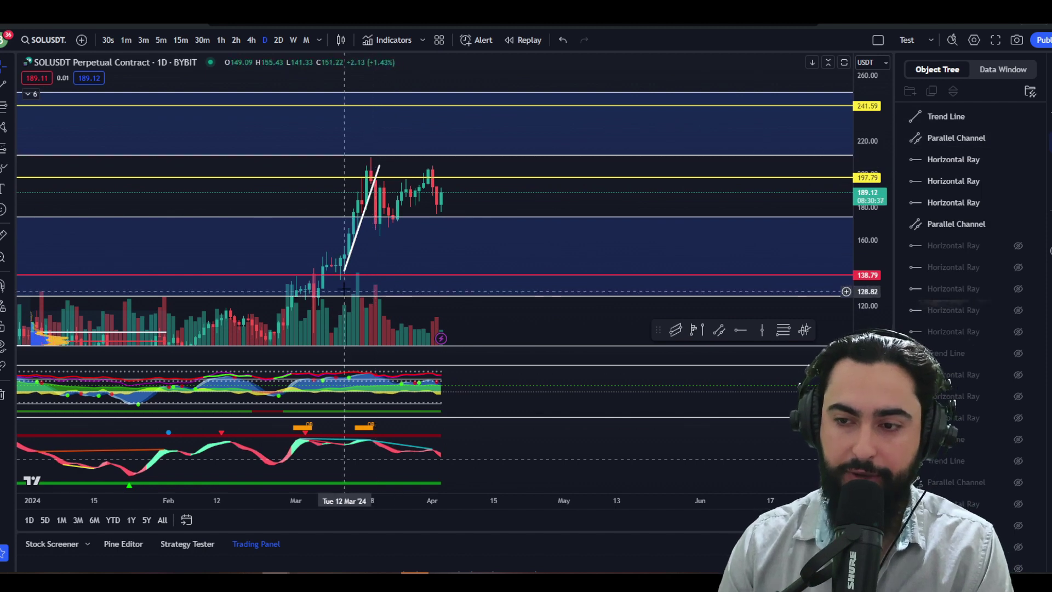
click(374, 165)
click(373, 176)
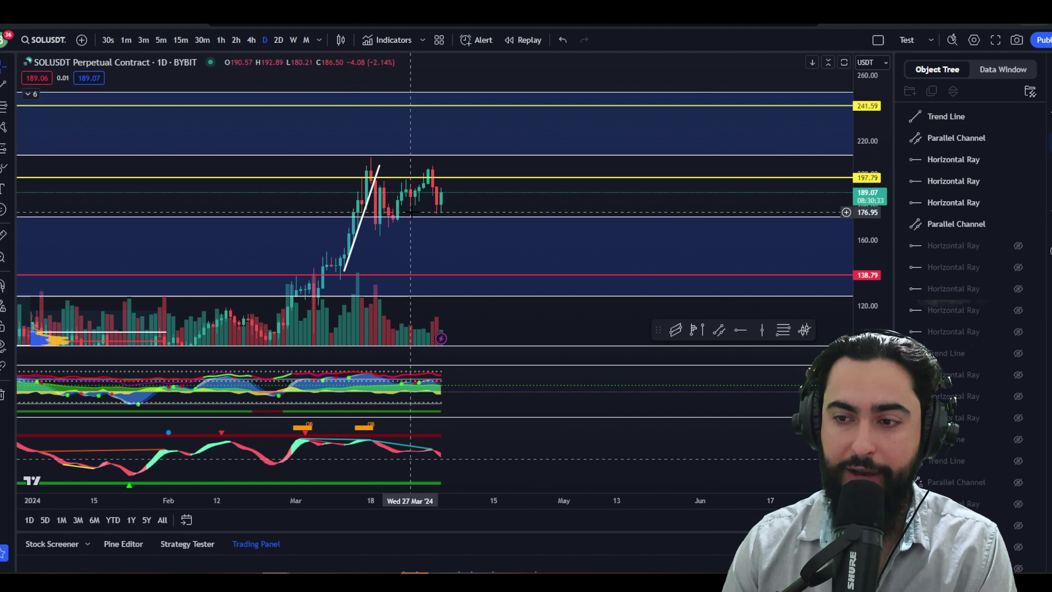
click(4, 168)
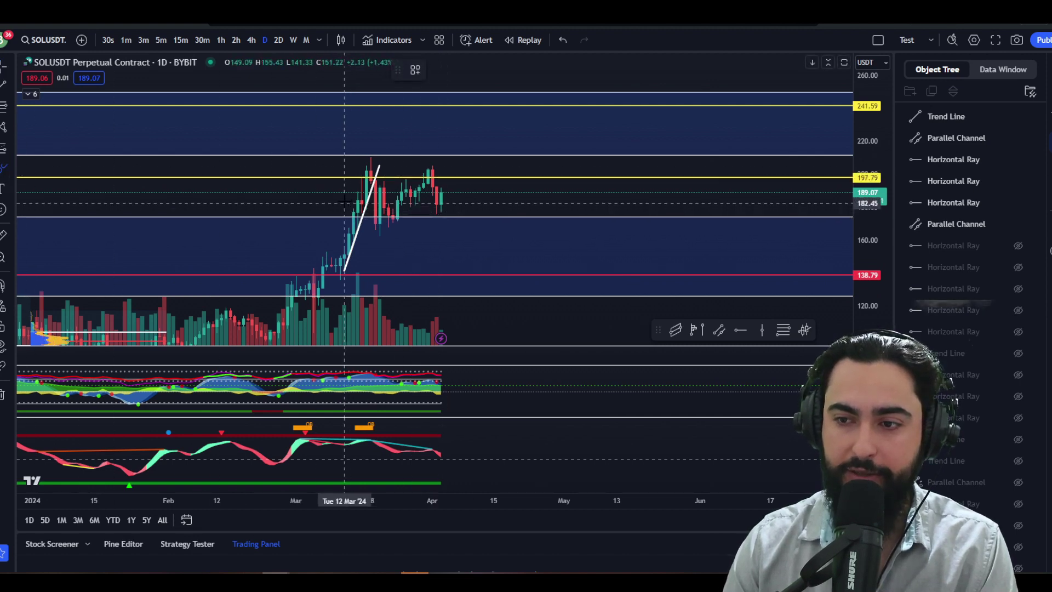
mouse_move(385, 215)
mouse_down()
mouse_move(411, 193)
mouse_move(446, 199)
mouse_move(497, 178)
mouse_up()
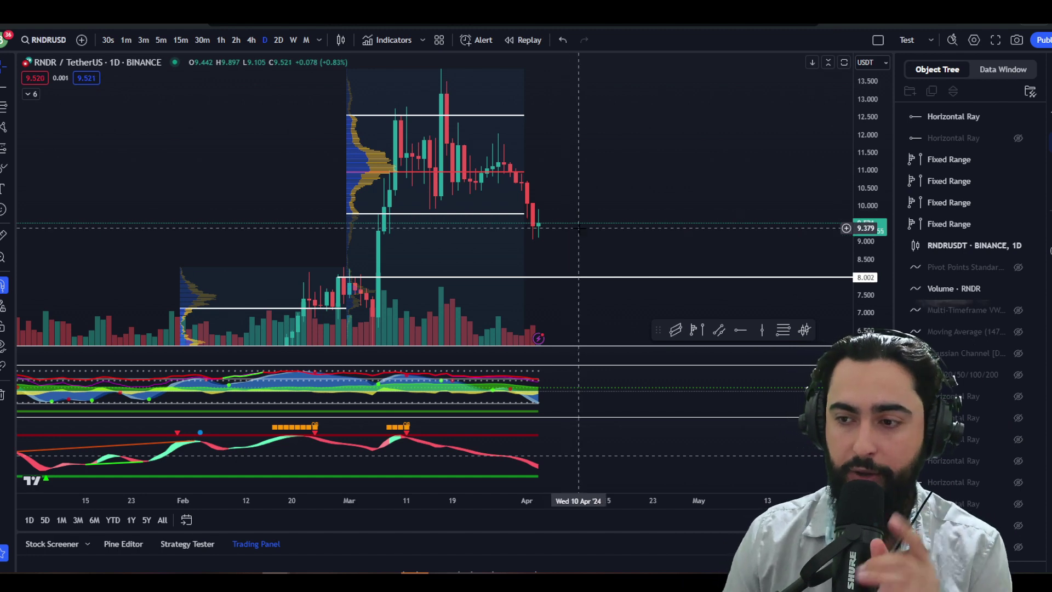
Step: Pan the RNDR daily chart toward its latest candles
drag(584, 238, 550, 213)
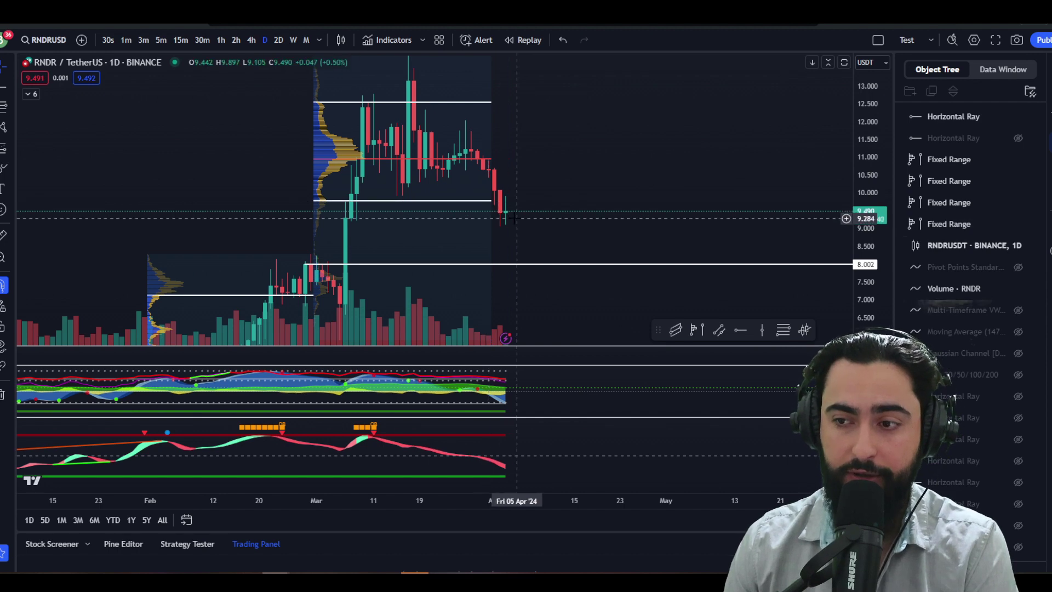
Step: Pan the RNDR chart back to earlier February prices, then move to IMXUSDT
drag(517, 218, 466, 213)
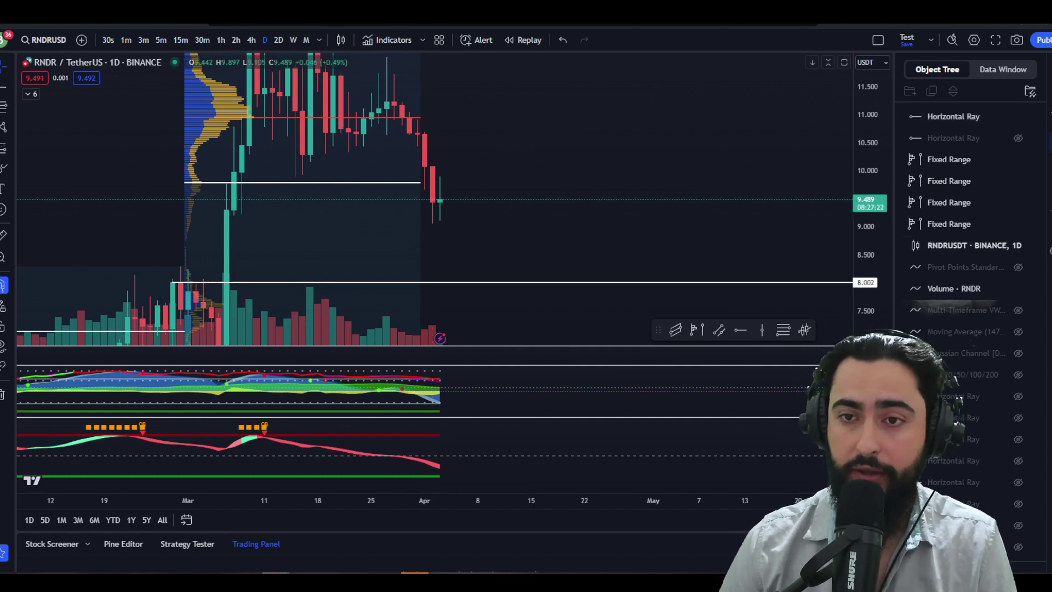
drag(135, 151, 176, 197)
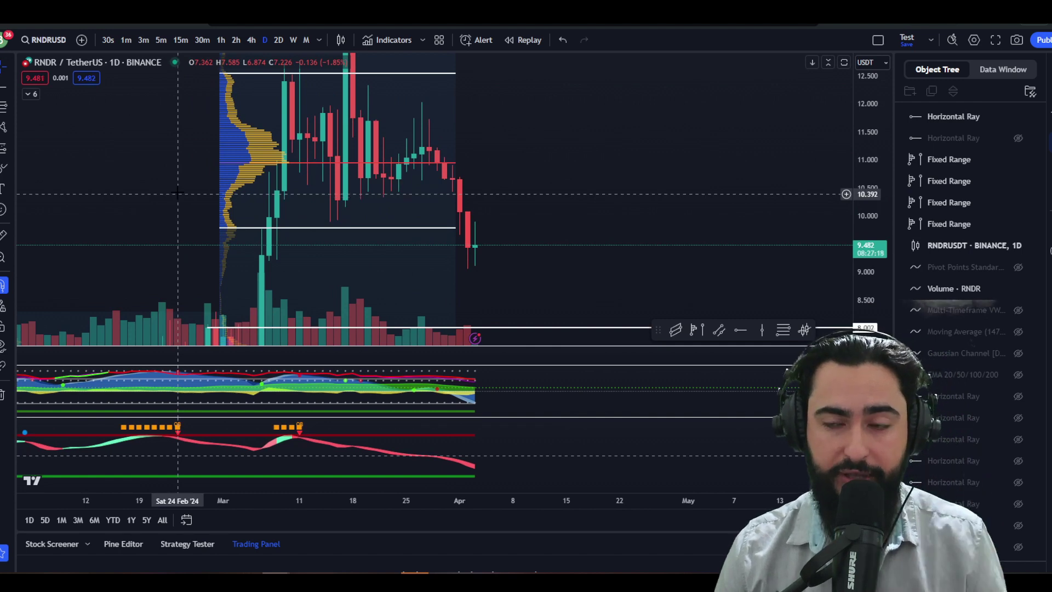
key(space)
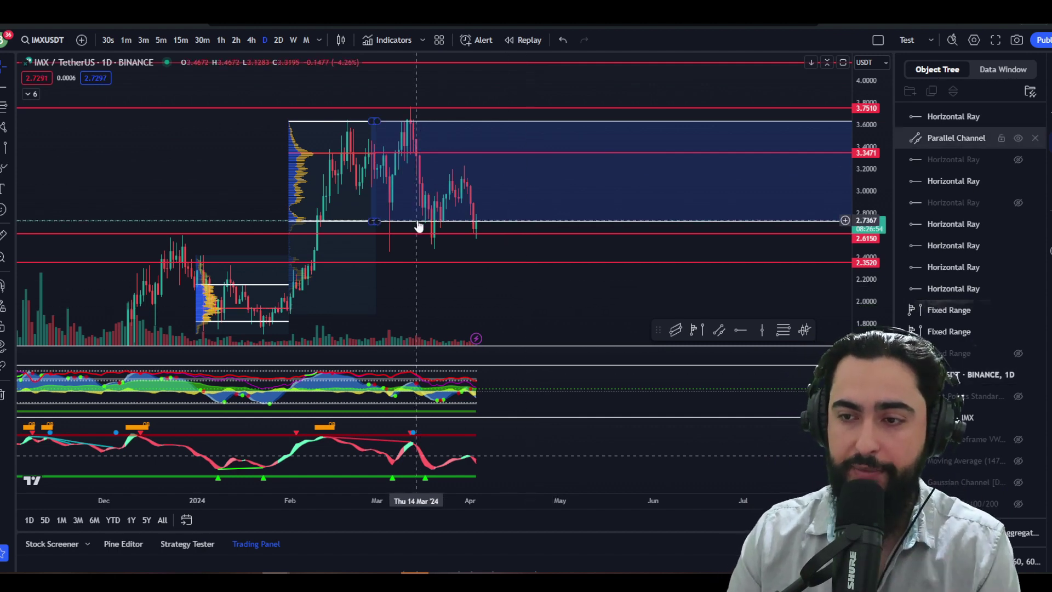
click(337, 224)
click(338, 222)
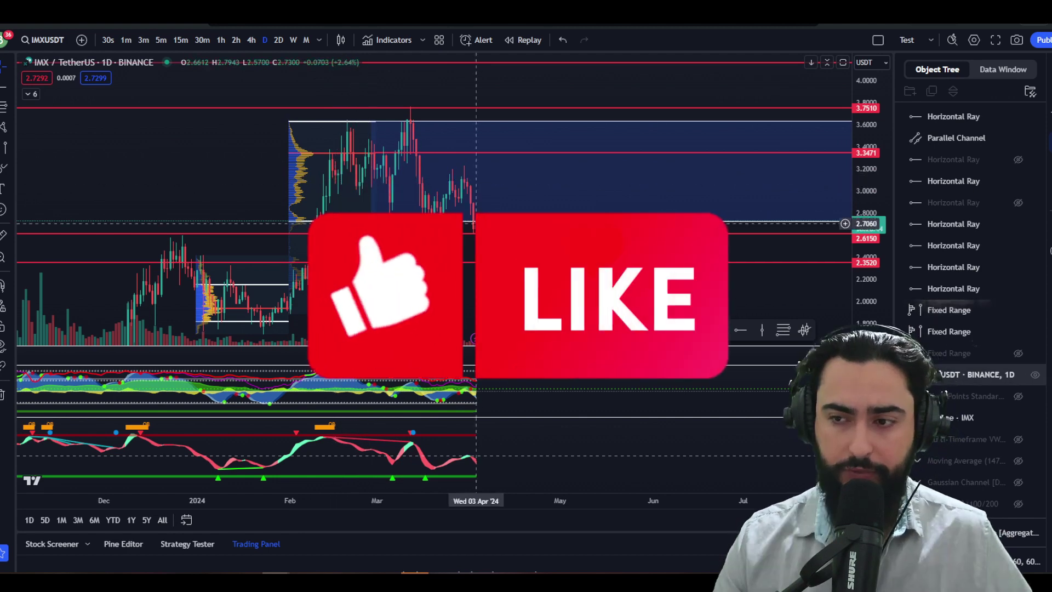
drag(863, 250, 863, 232)
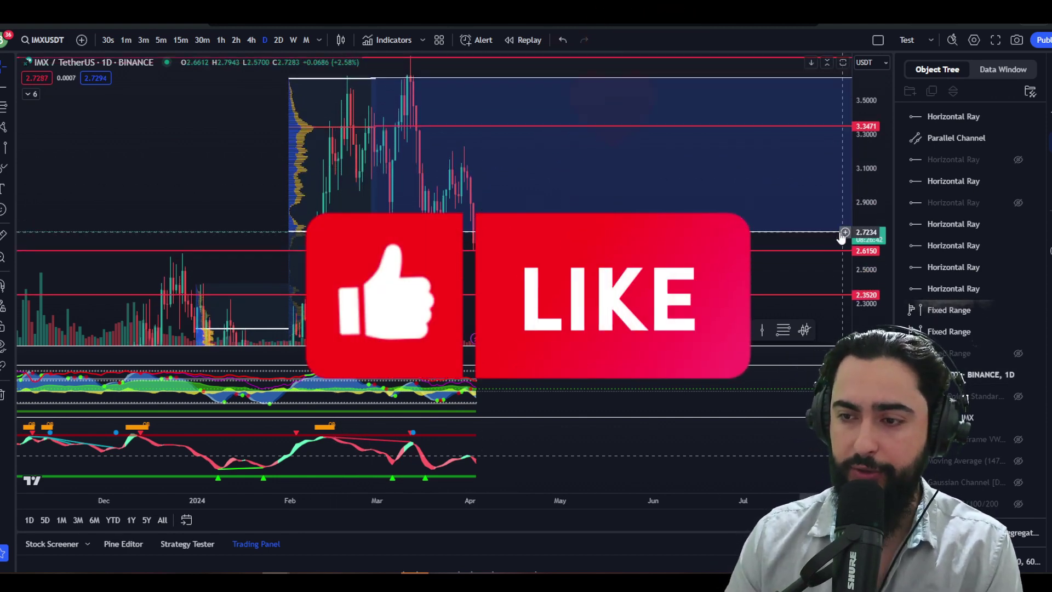
drag(580, 272, 407, 233)
click(354, 237)
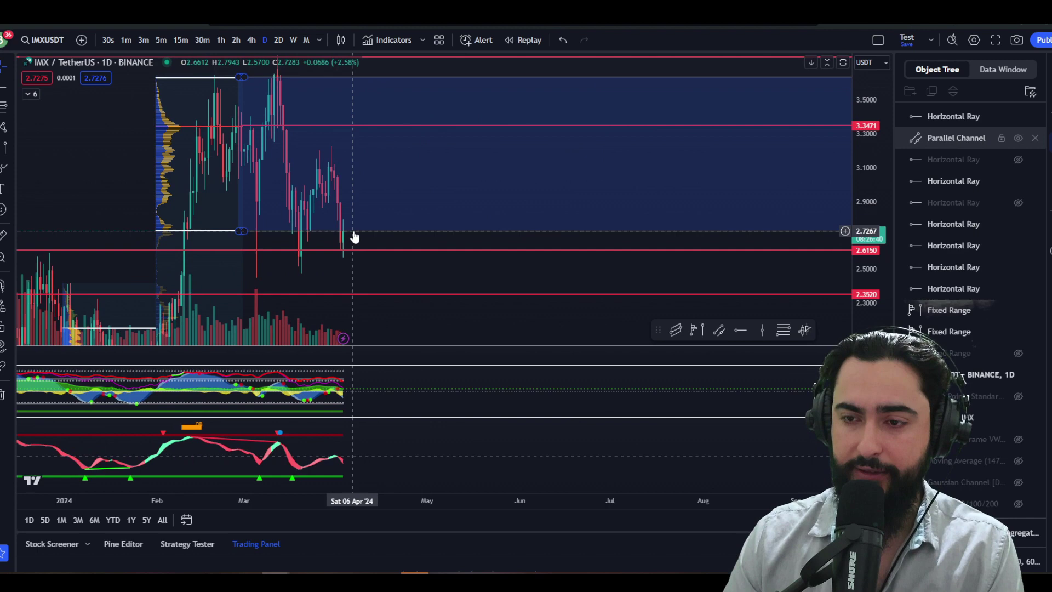
click(225, 236)
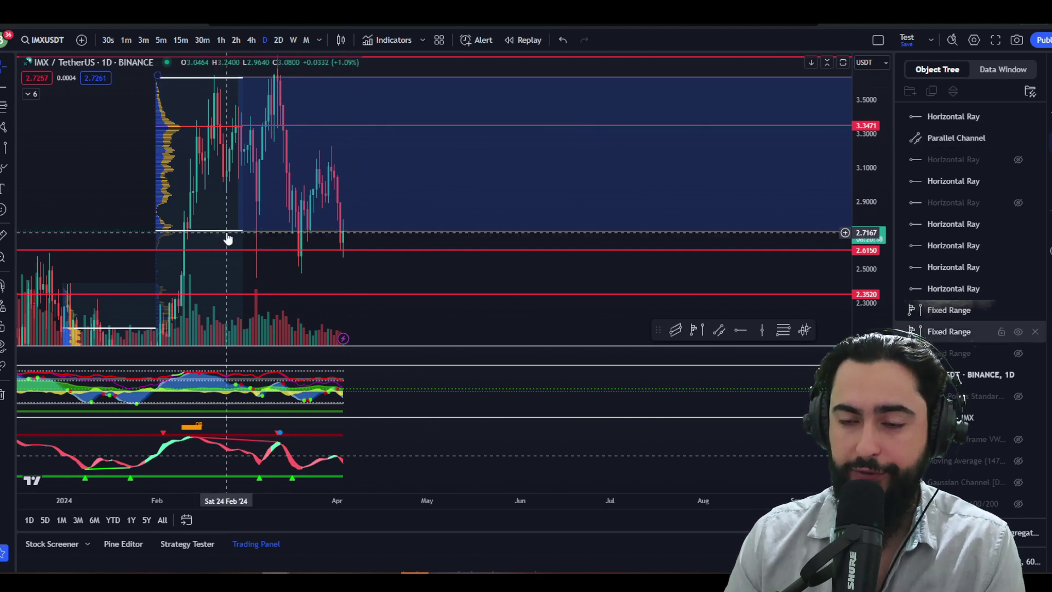
click(263, 235)
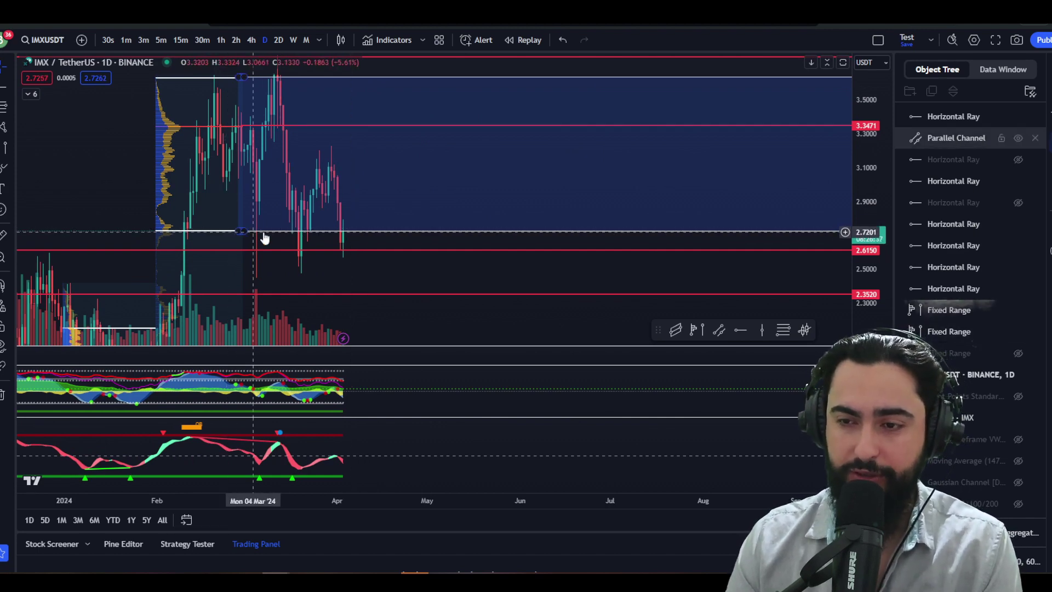
click(346, 250)
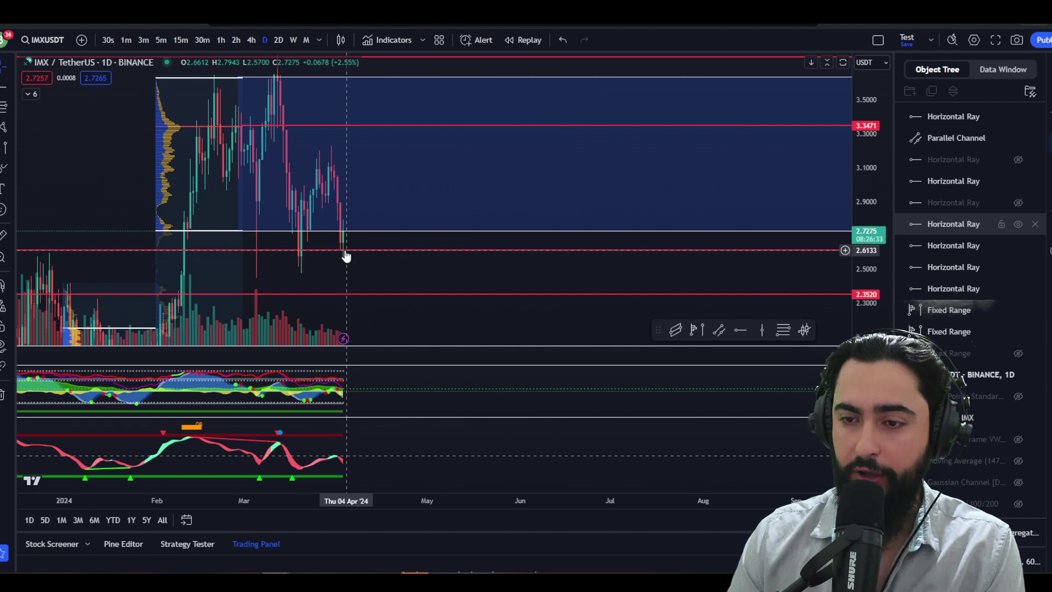
click(346, 256)
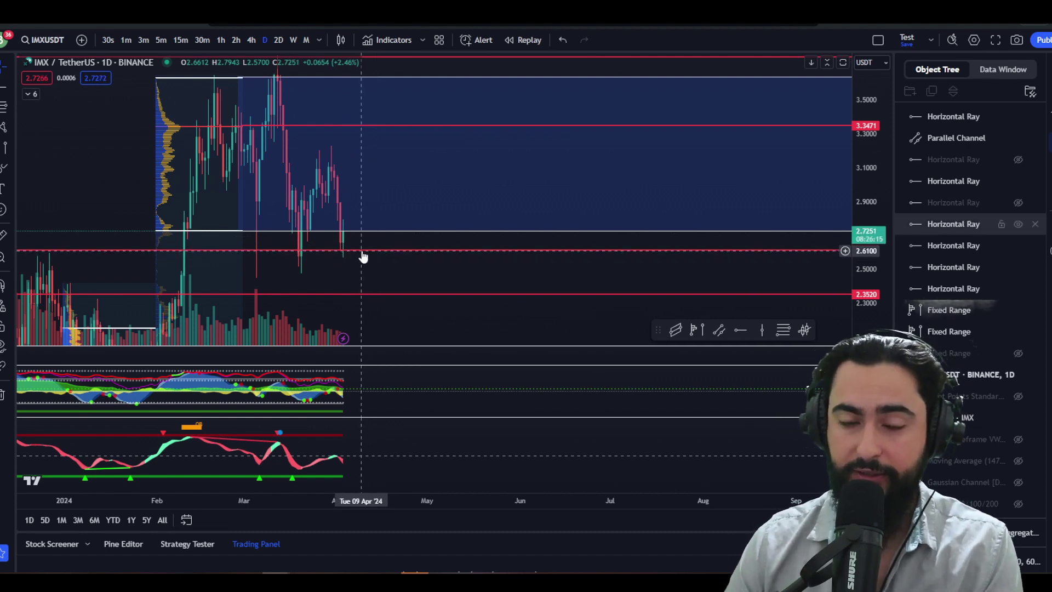
drag(362, 256, 383, 213)
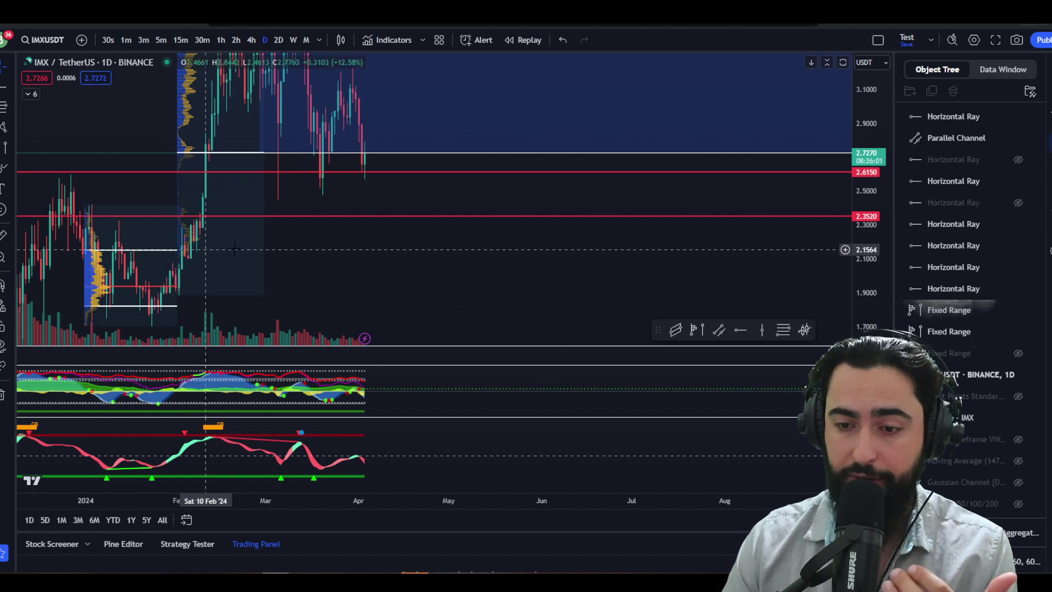
Step: Review the IMX value-area channel, fixed-range volume profile and the 3.7510 ray
drag(405, 248, 393, 221)
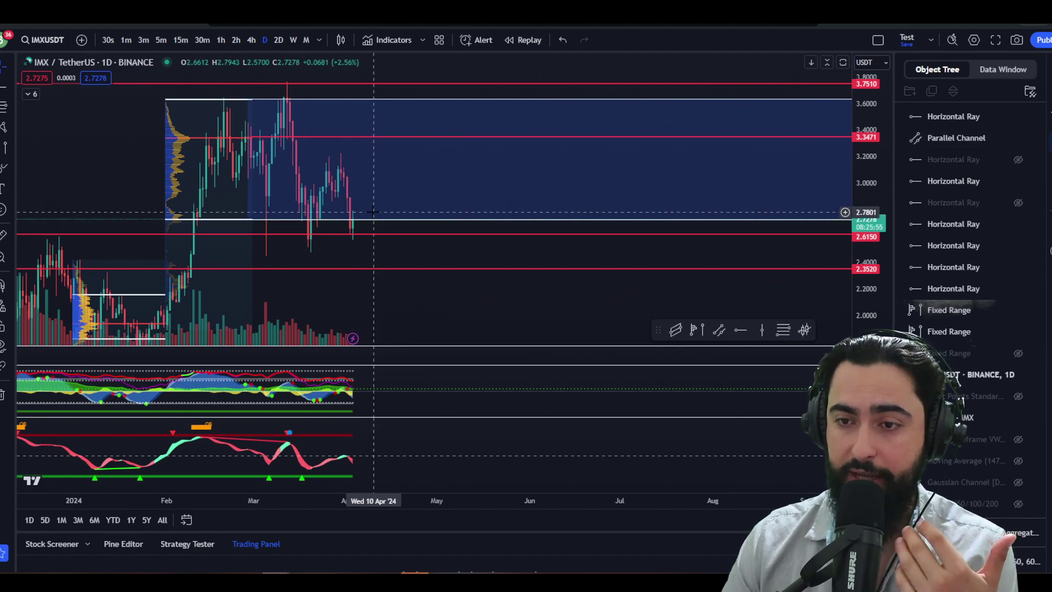
click(284, 100)
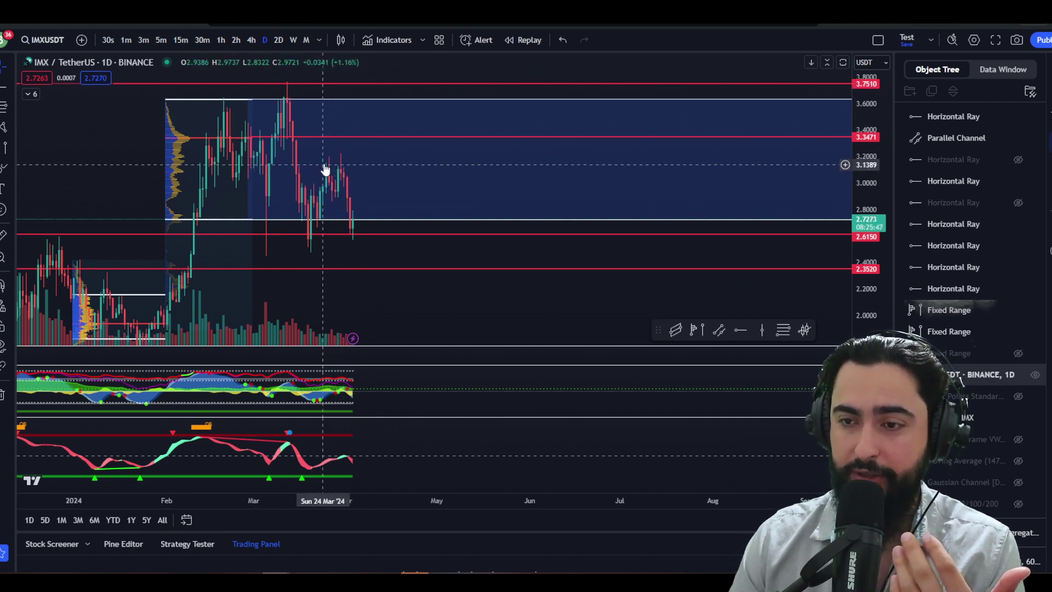
scroll(333, 186, up, 5)
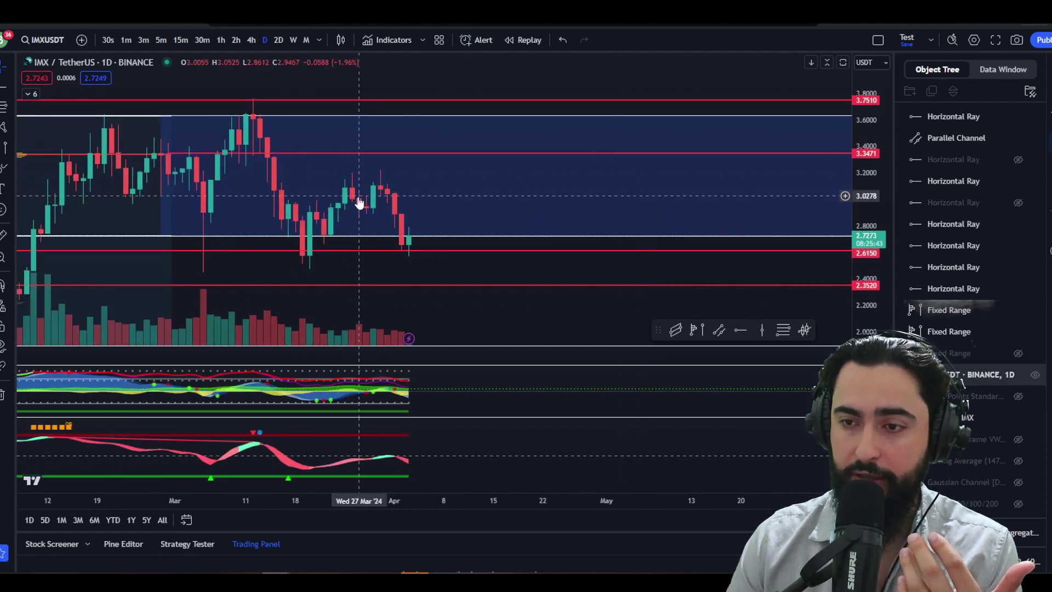
click(409, 237)
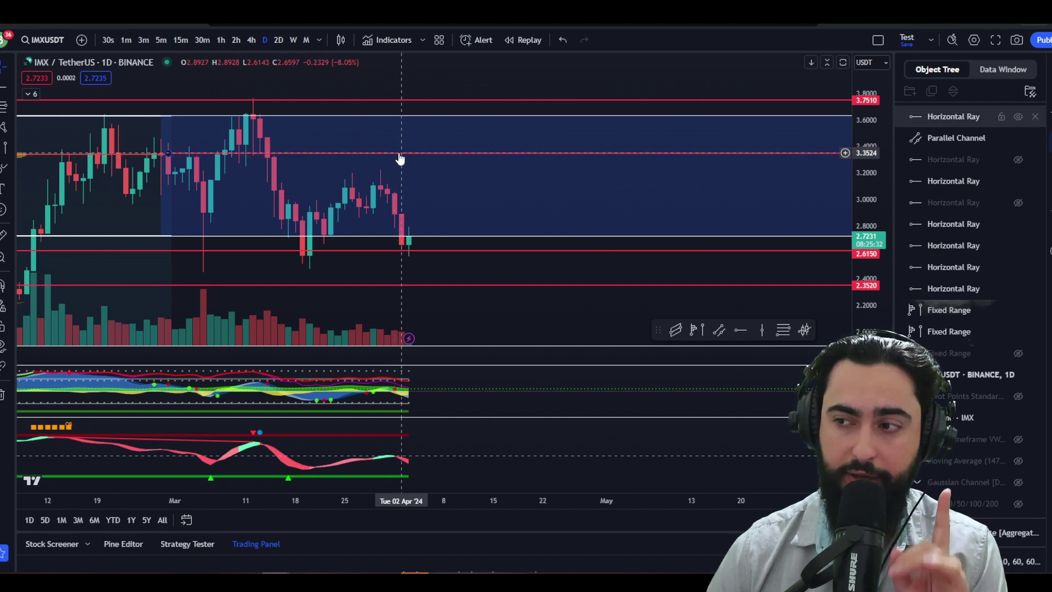
click(412, 116)
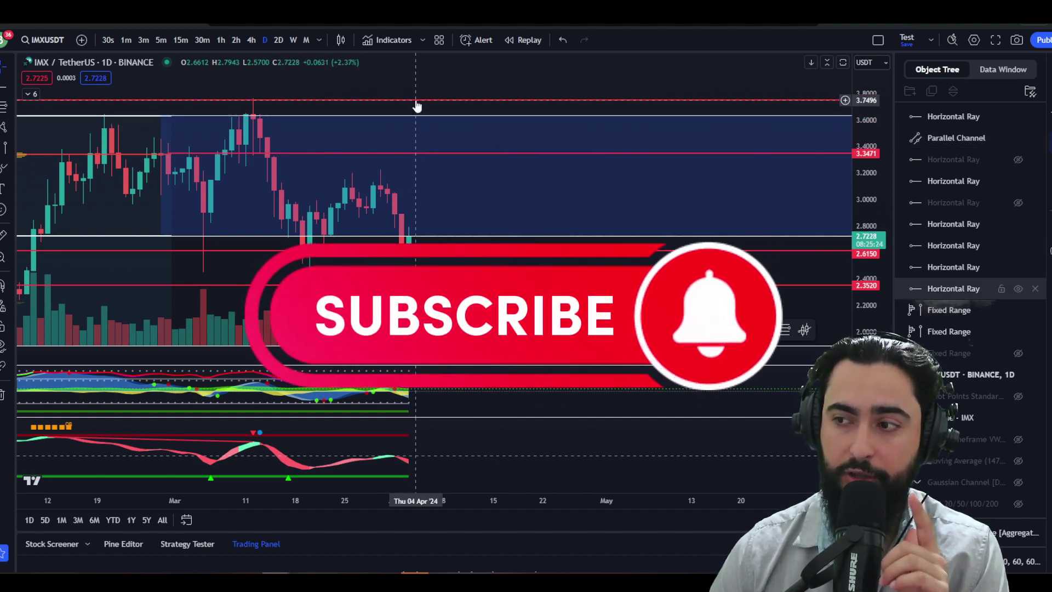
scroll(413, 137, down, 3)
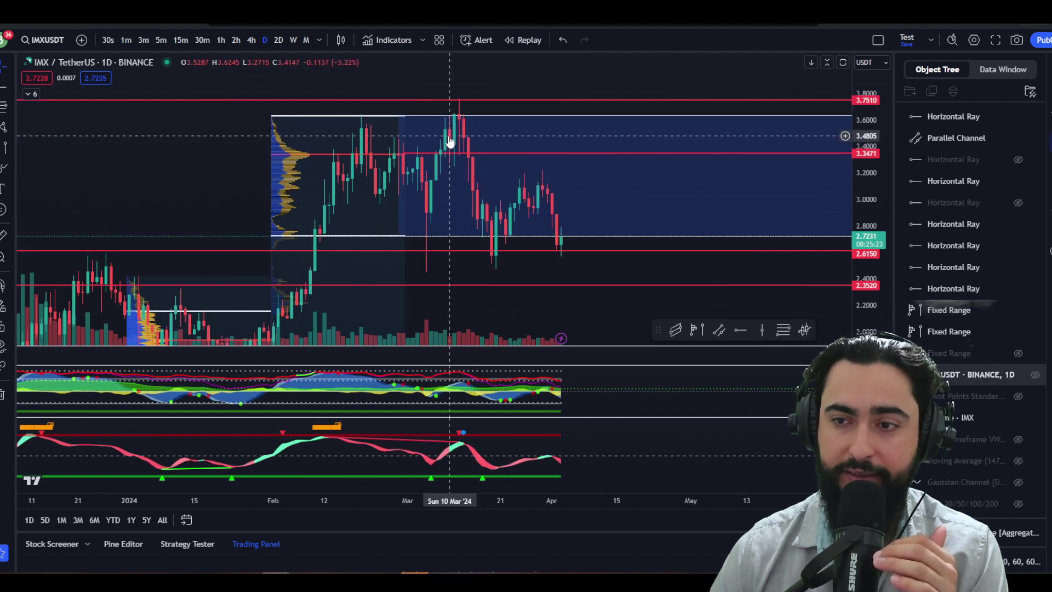
click(363, 122)
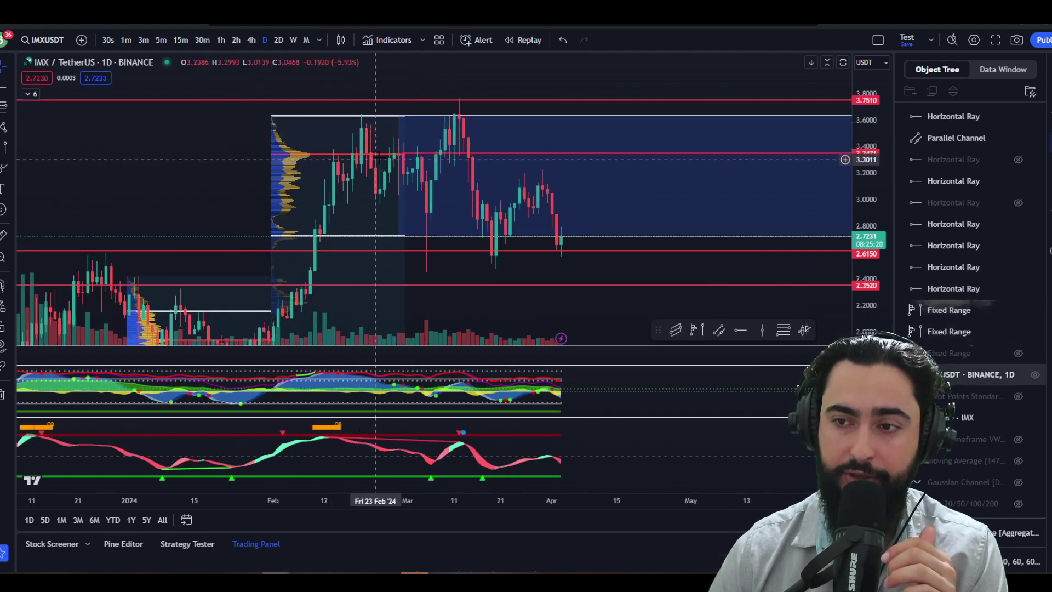
click(458, 117)
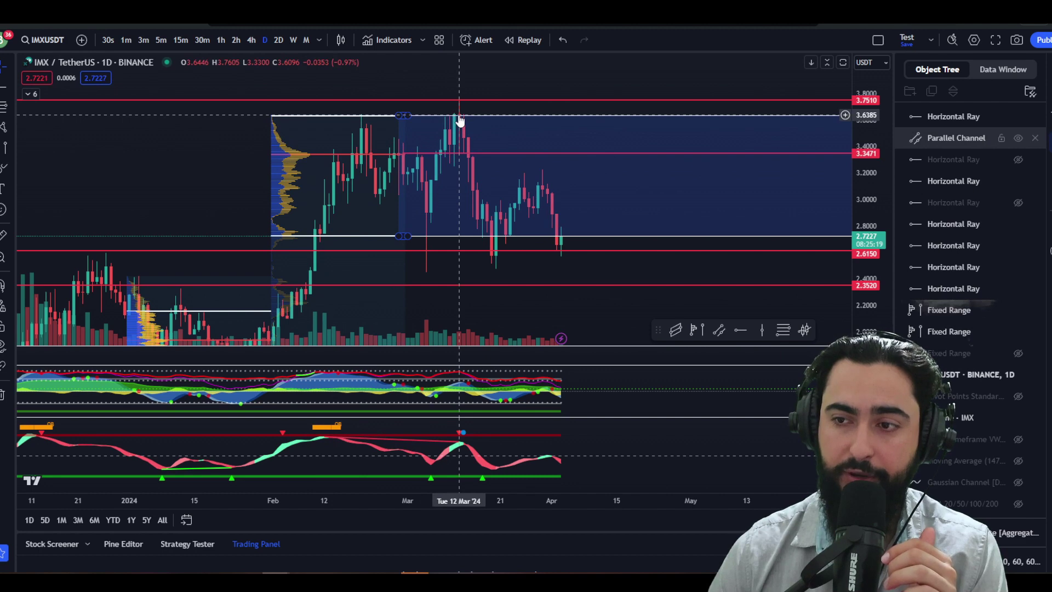
click(463, 102)
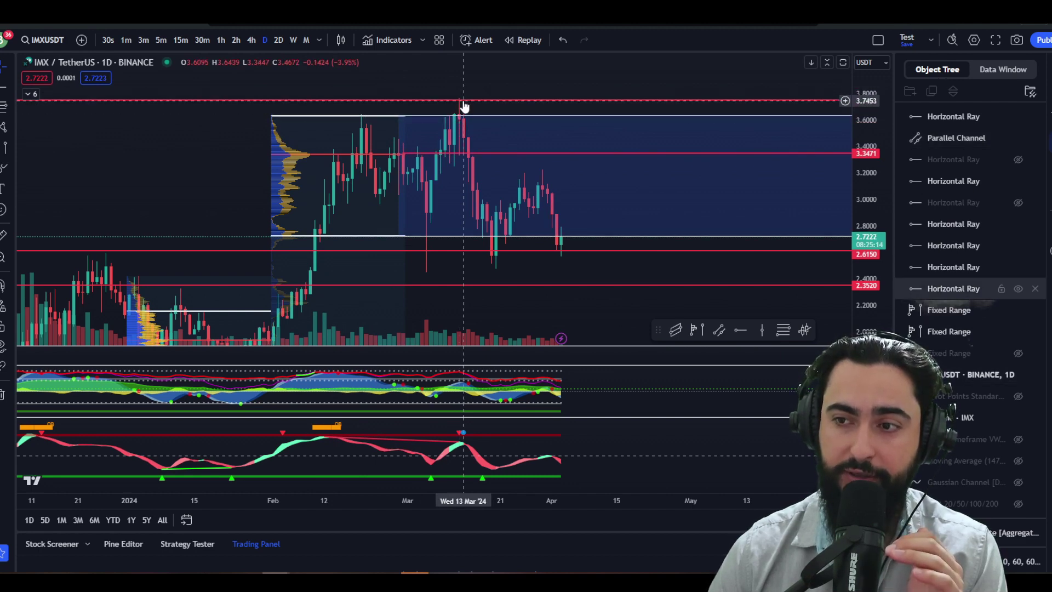
click(465, 112)
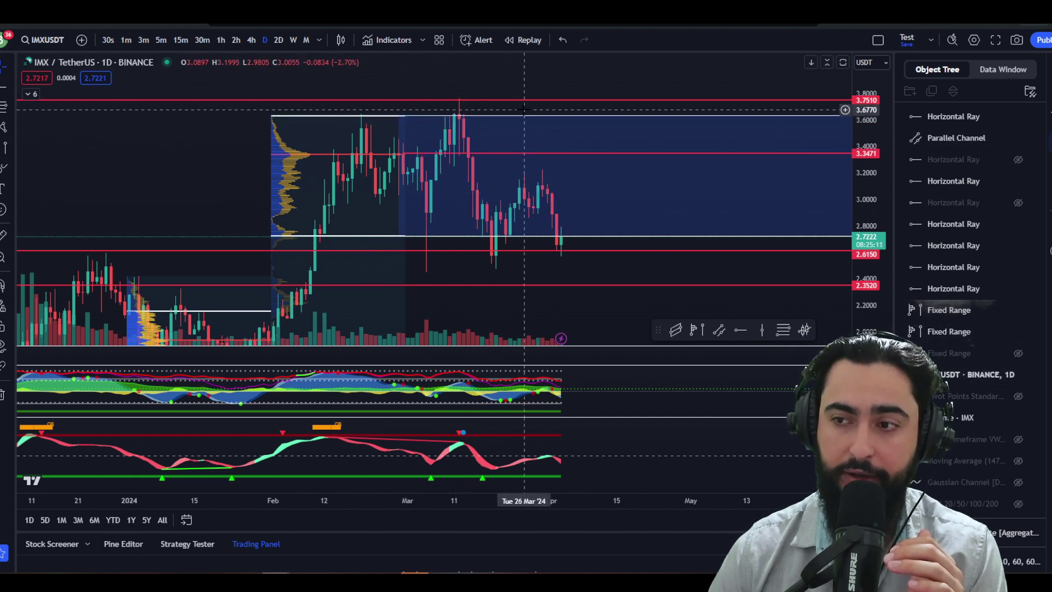
Step: Zoom out and pan the IMX chart to show more price history
drag(524, 109, 416, 117)
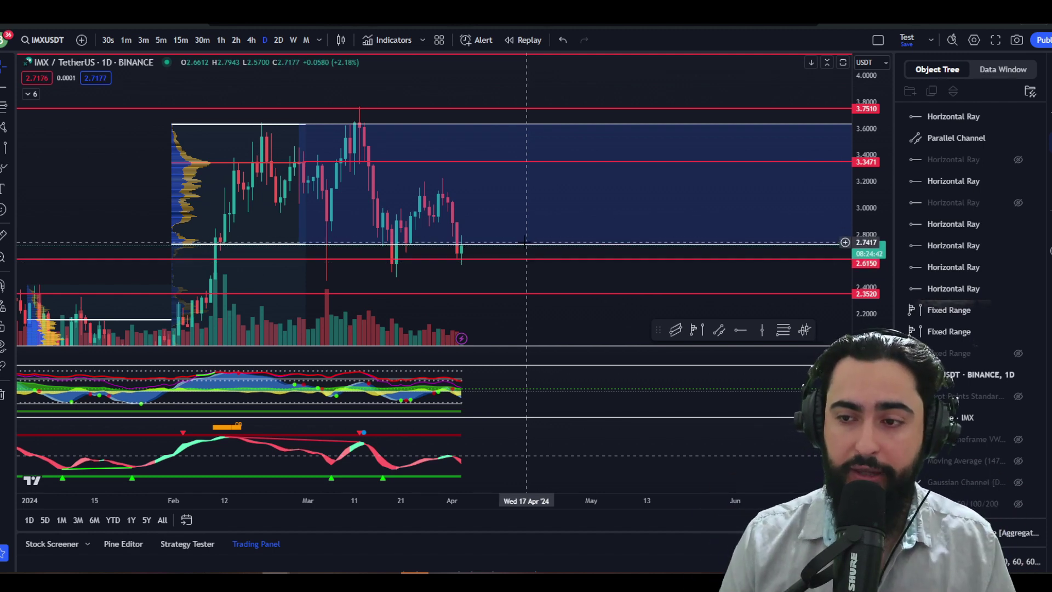
scroll(531, 262, down, 5)
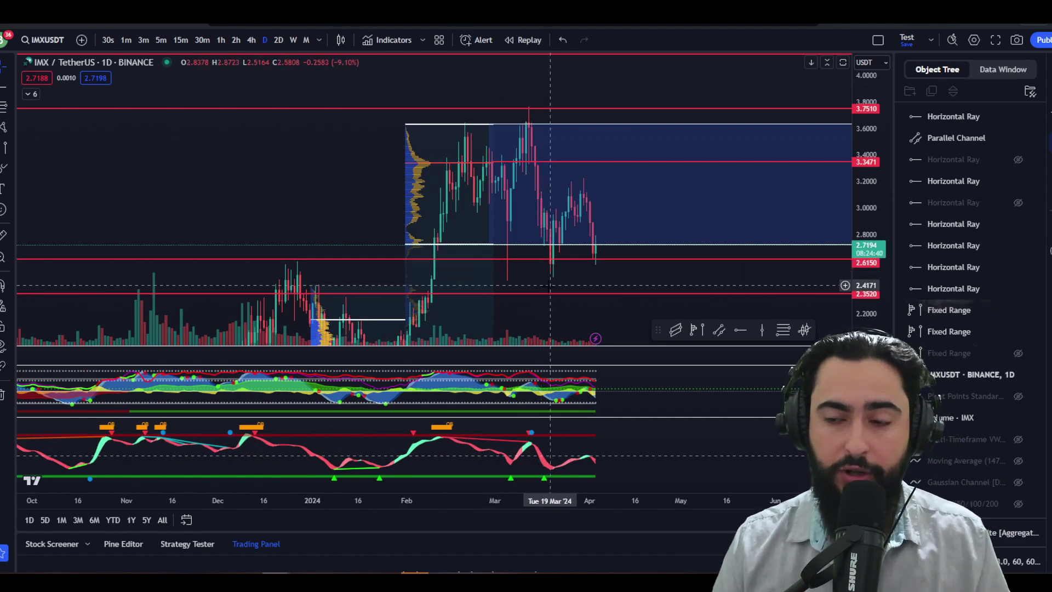
drag(547, 283, 540, 286)
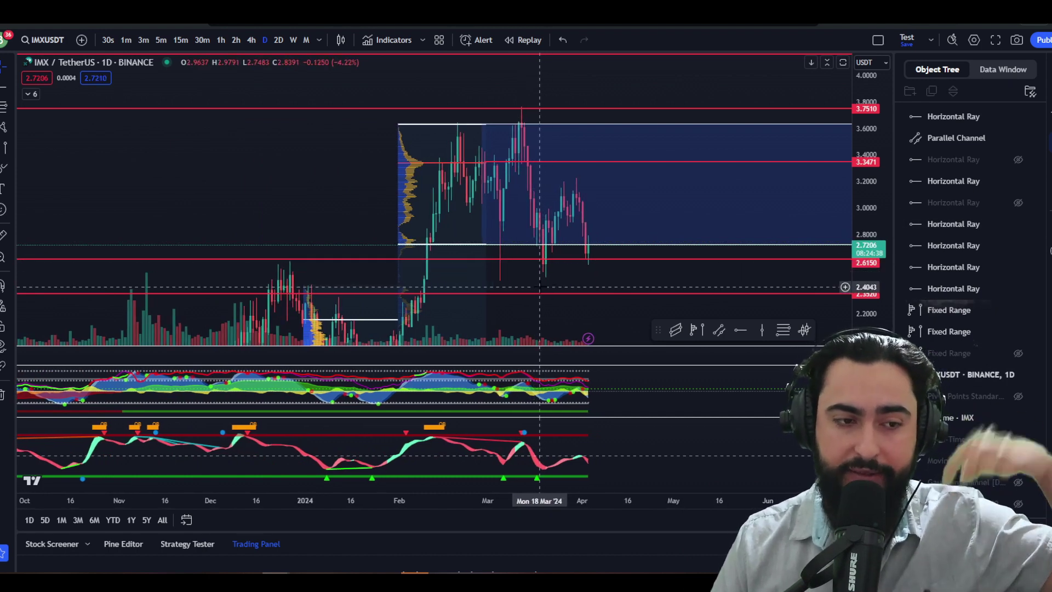